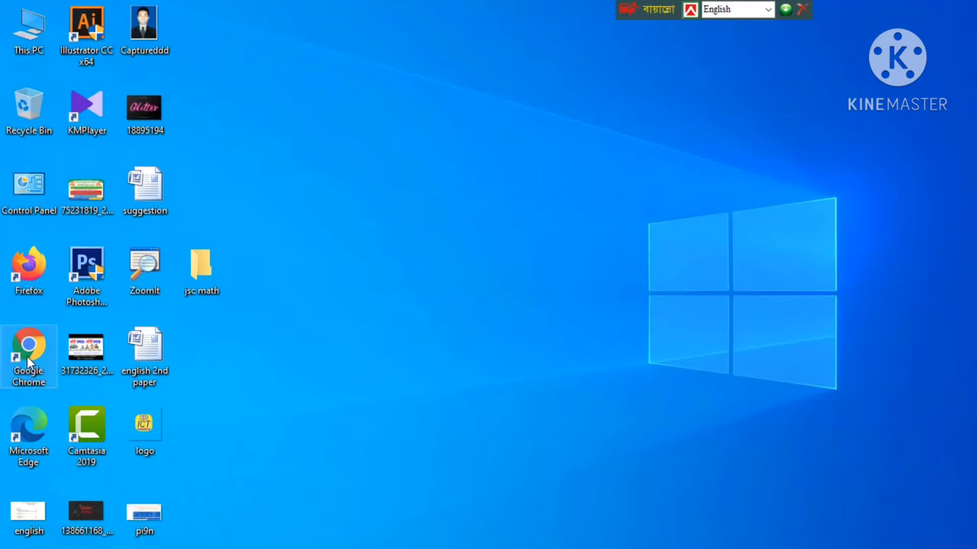
Launch Google Chrome and load youtube.com.
double_click(26, 356)
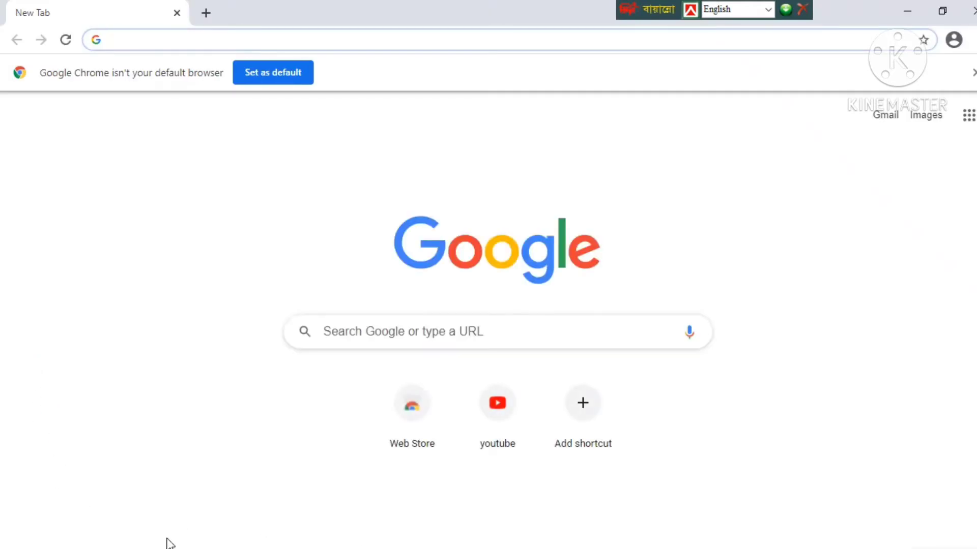
click(346, 333)
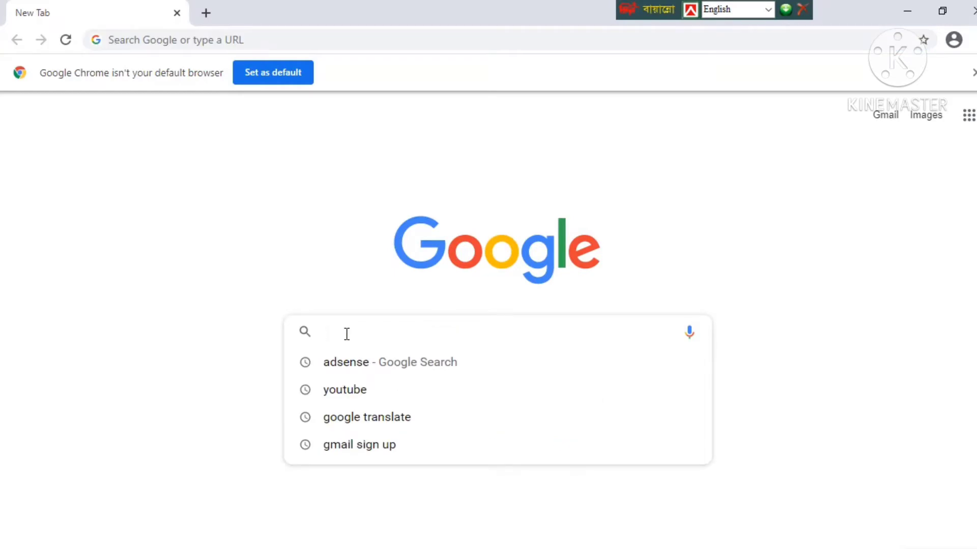
text(you)
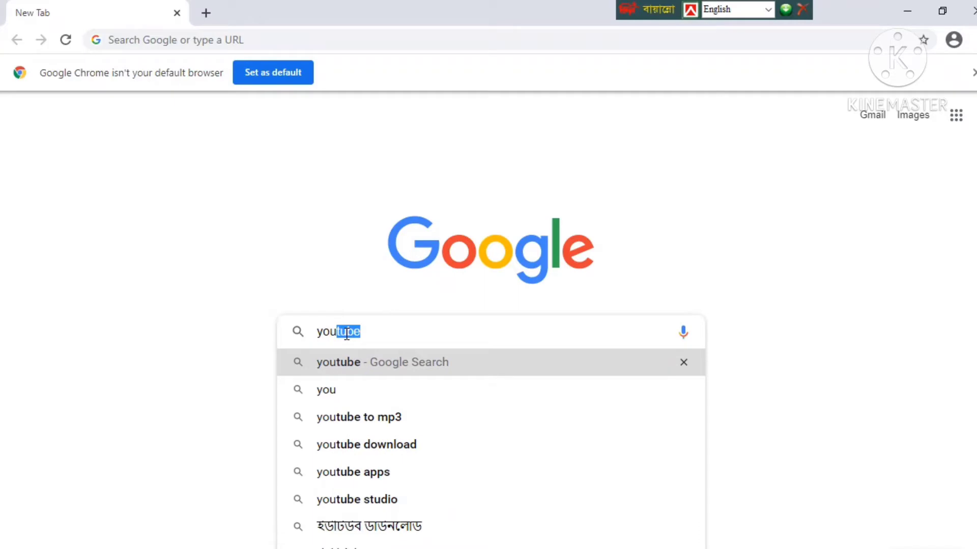
text(tub)
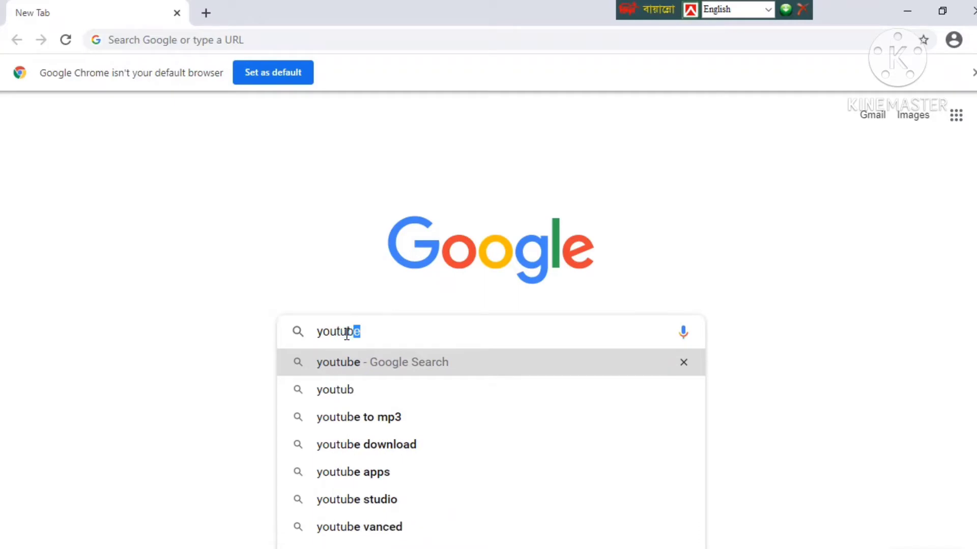
text(e.co)
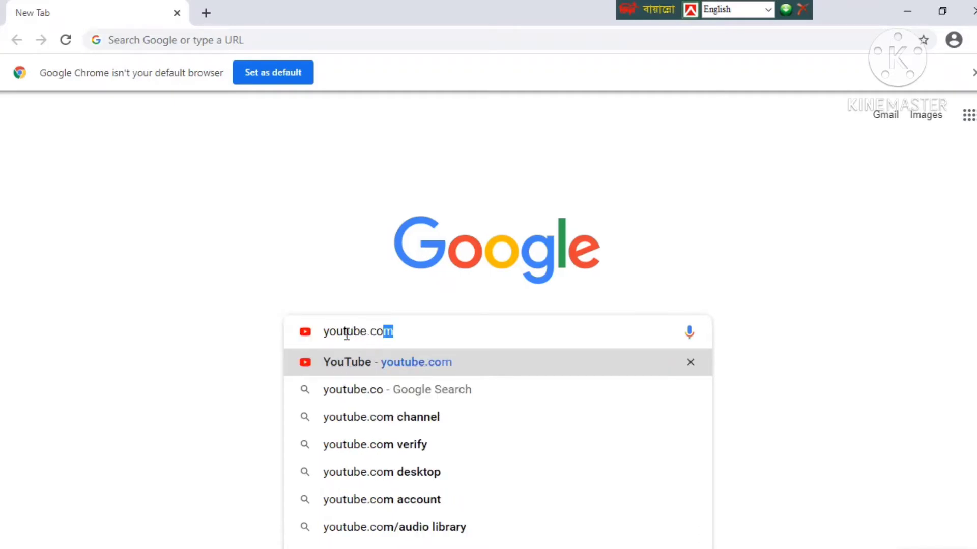
text(m)
key(Return)
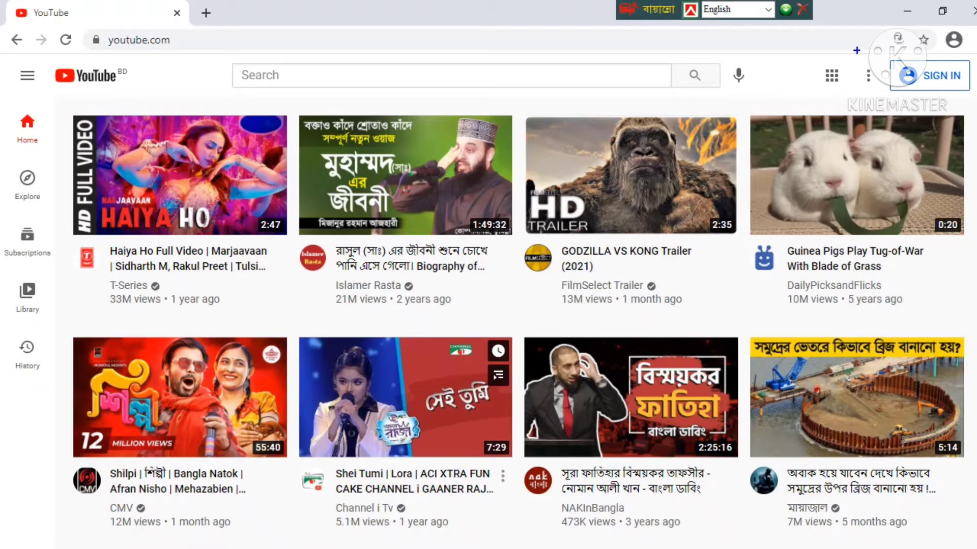
Start signing in from the SIGN IN button on the YouTube home page.
drag(849, 46, 976, 104)
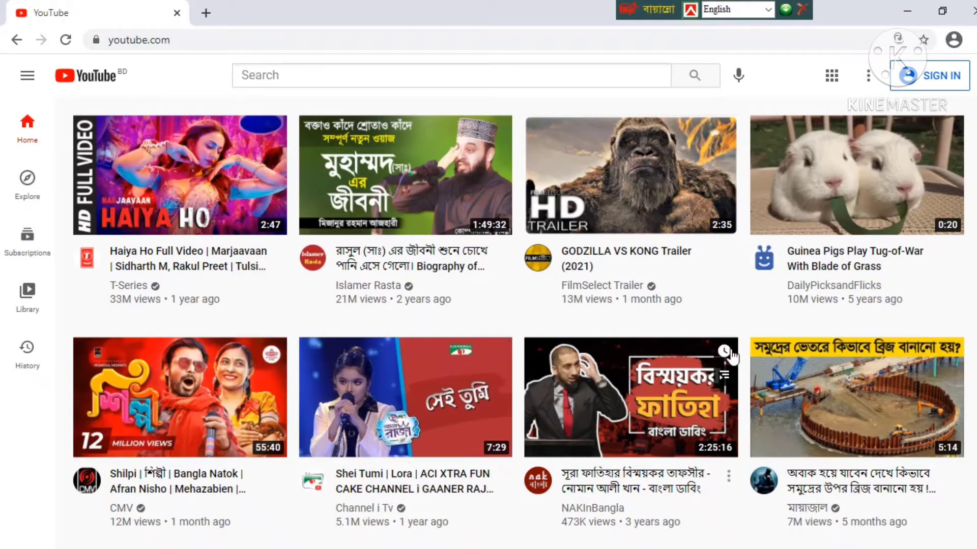
click(932, 86)
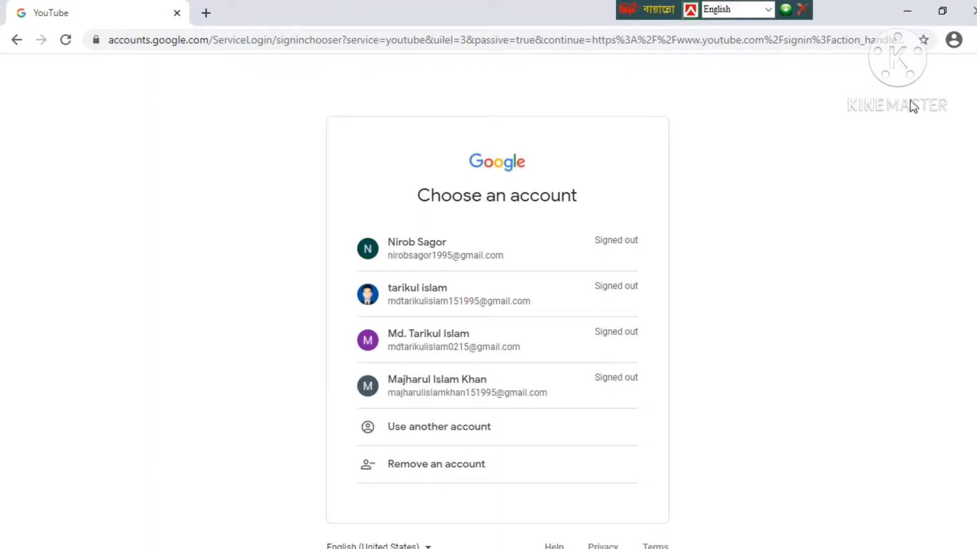
Sign in with the chosen Google account using its saved password.
click(451, 393)
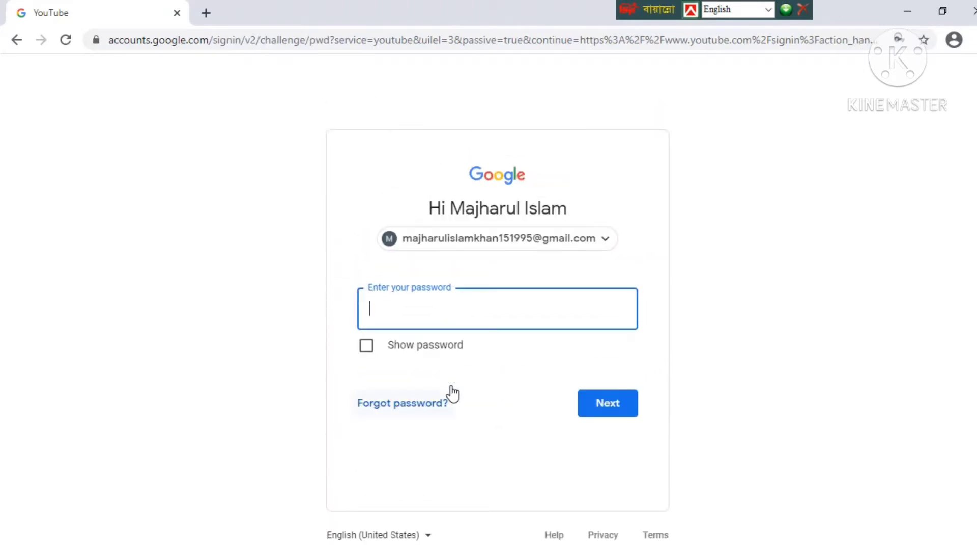
click(393, 309)
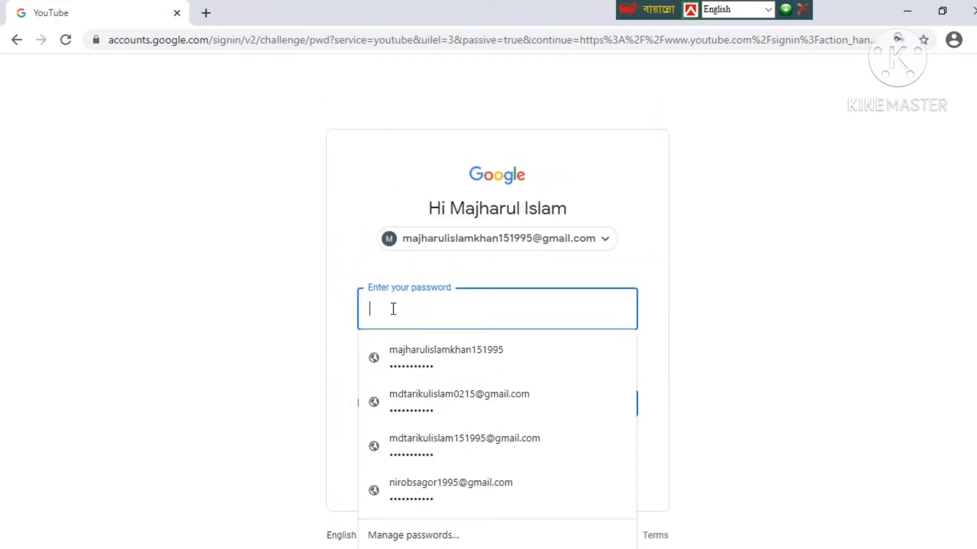
text(•••)
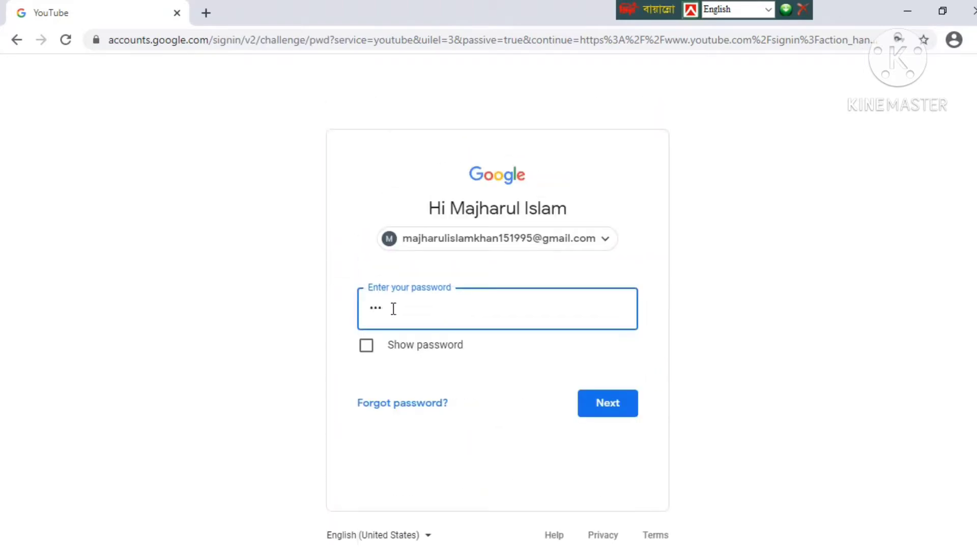
text(•••••••••)
click(625, 407)
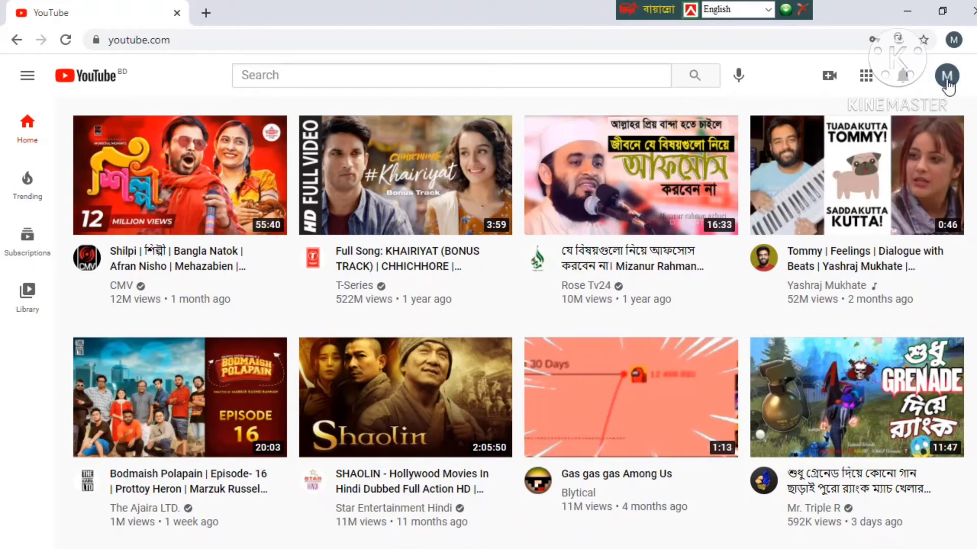
Go to YouTube Studio from the account avatar menu.
click(946, 77)
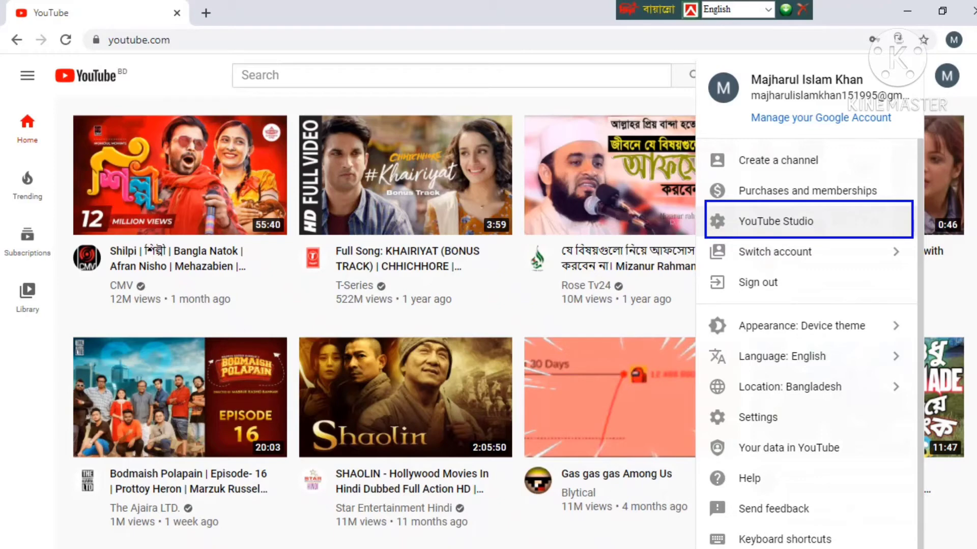
click(768, 227)
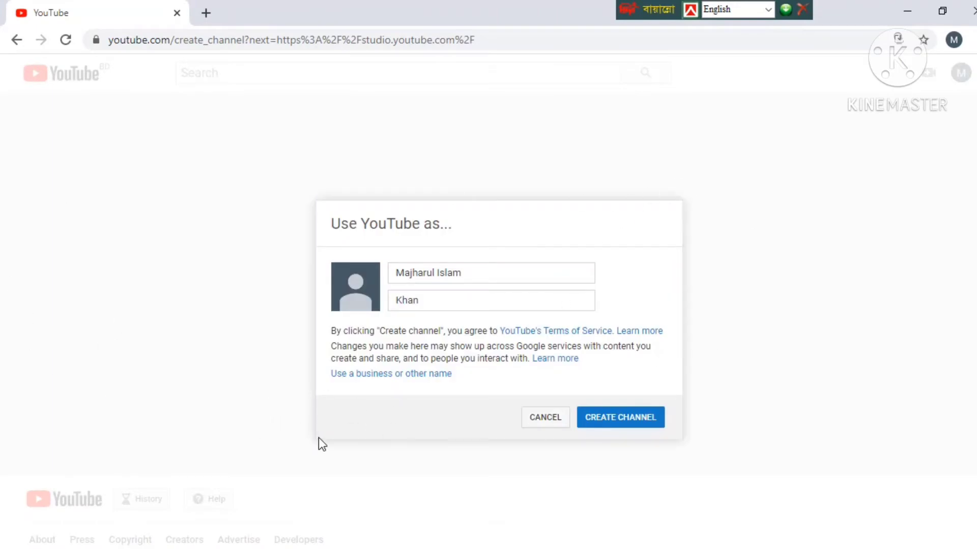
Choose 'Use a business or other name' to start a Brand Account channel.
mouse_move(264, 156)
mouse_down()
mouse_move(387, 284)
mouse_move(692, 463)
mouse_move(738, 463)
mouse_up()
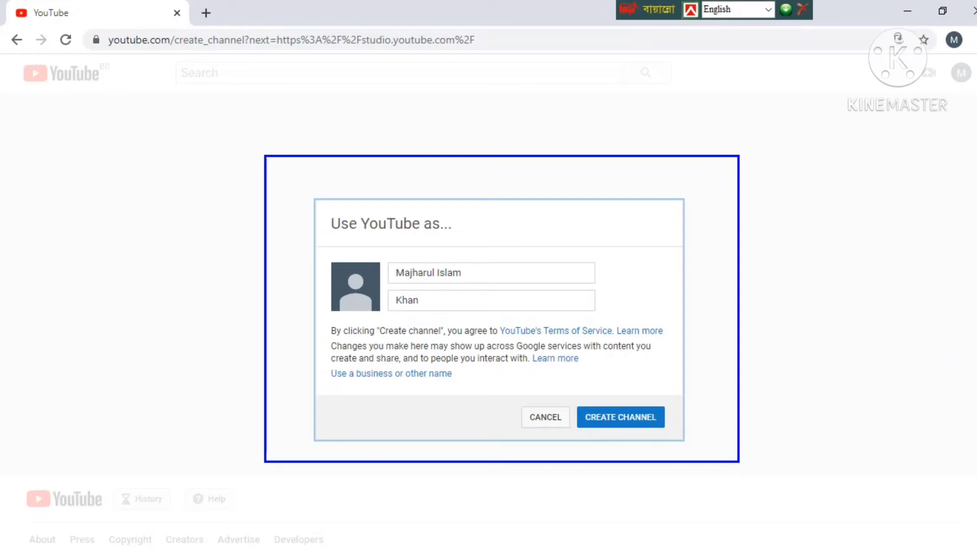
mouse_move(568, 394)
mouse_down()
mouse_move(603, 430)
mouse_move(682, 435)
mouse_up()
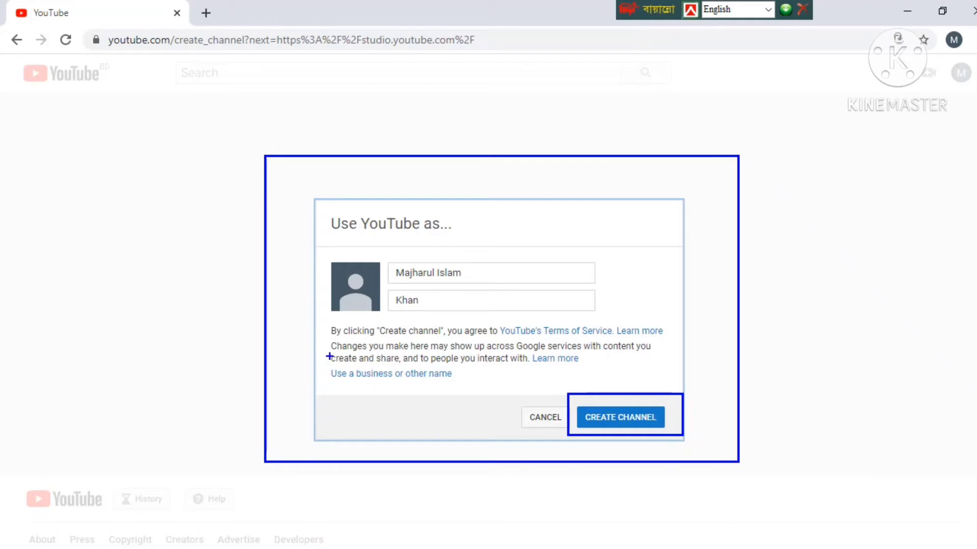
mouse_move(324, 351)
mouse_down()
mouse_move(360, 378)
mouse_move(589, 385)
mouse_up()
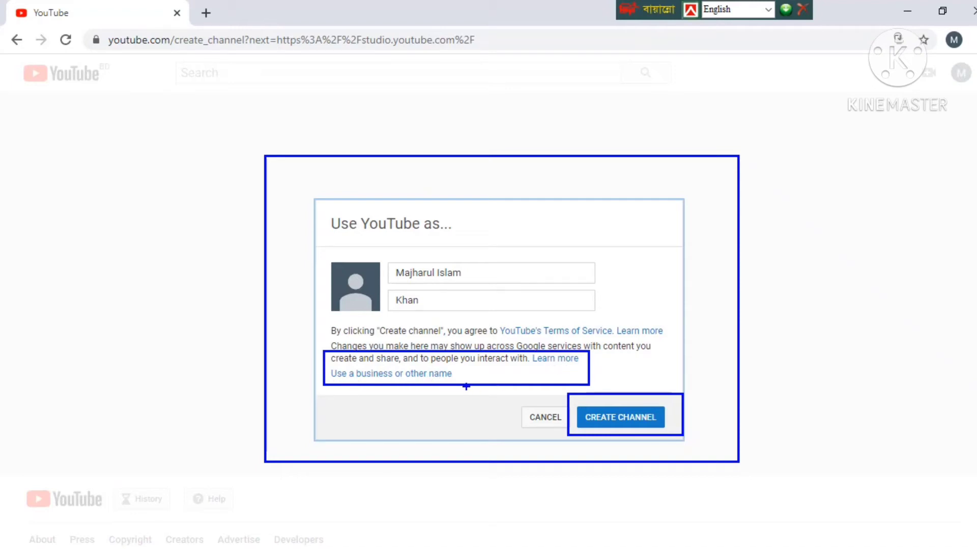
key(Escape)
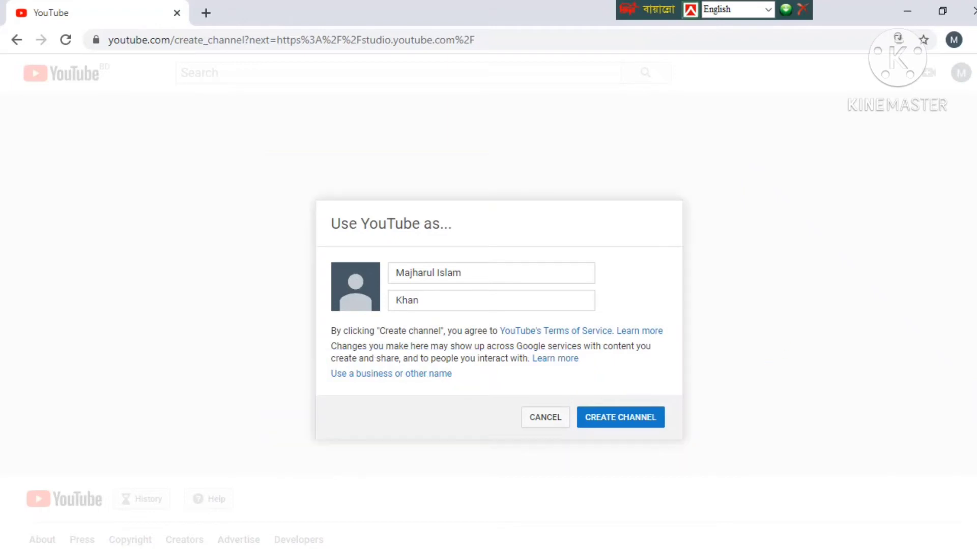
click(412, 380)
key(alt+Left)
click(415, 375)
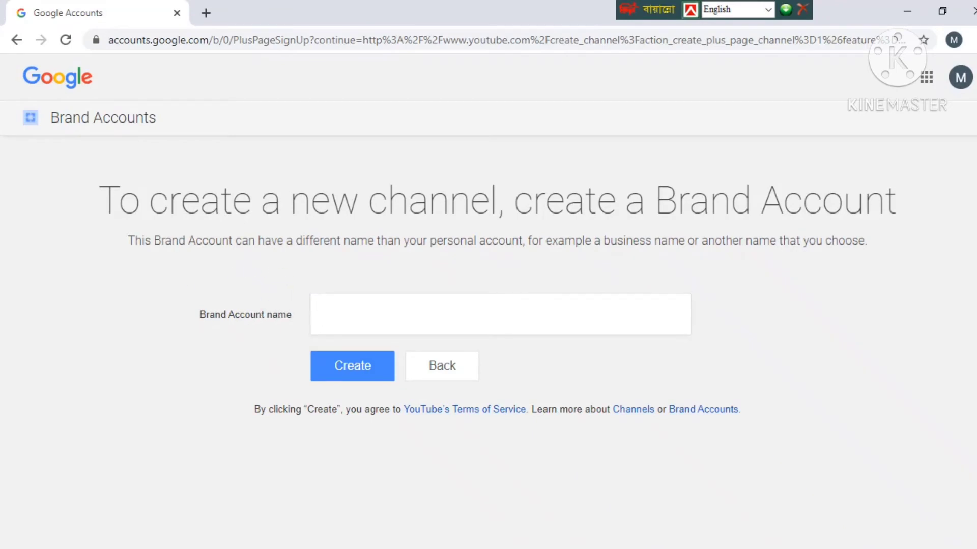
Create a Brand Account channel named 'Sagor95'.
mouse_move(163, 265)
mouse_down()
mouse_move(220, 312)
mouse_move(483, 356)
mouse_move(608, 345)
mouse_up()
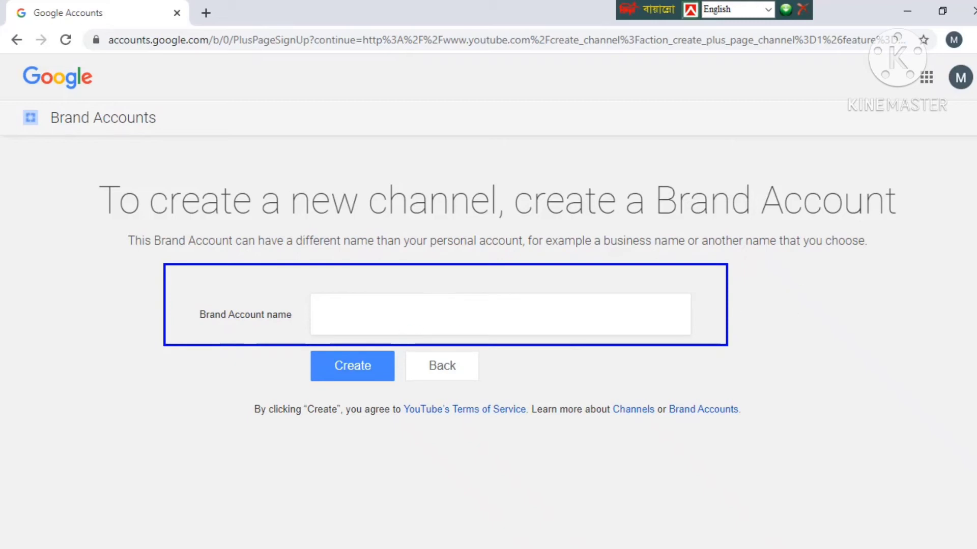
click(330, 316)
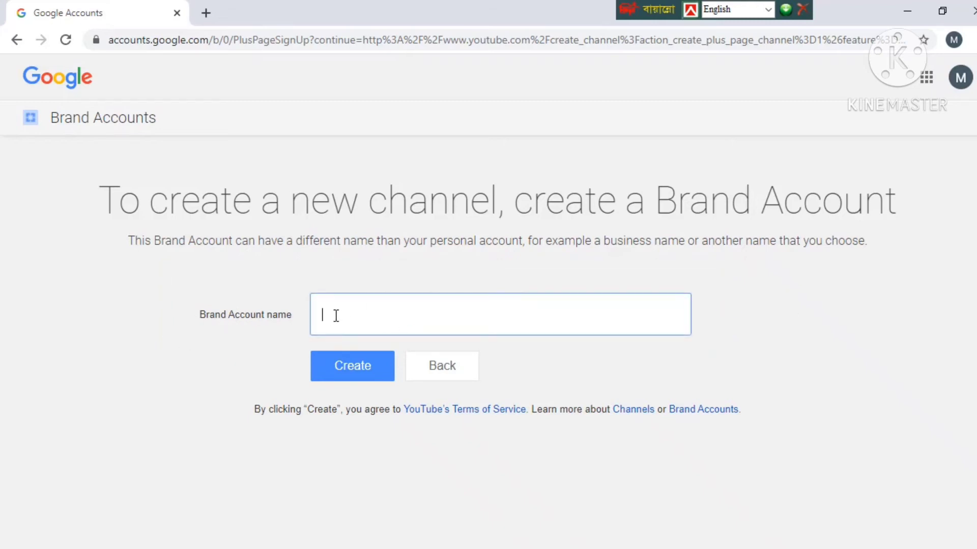
text(Sagor95)
drag(295, 344, 408, 393)
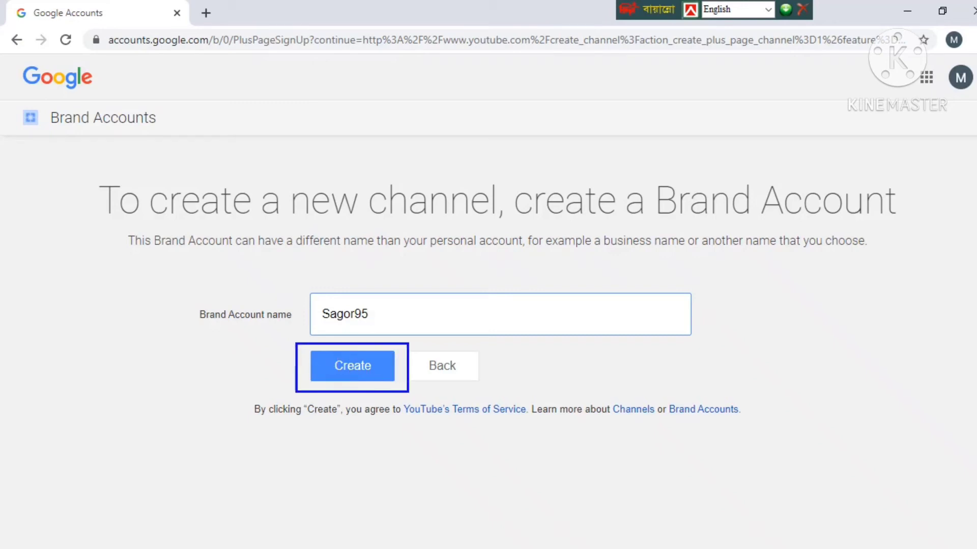
click(352, 367)
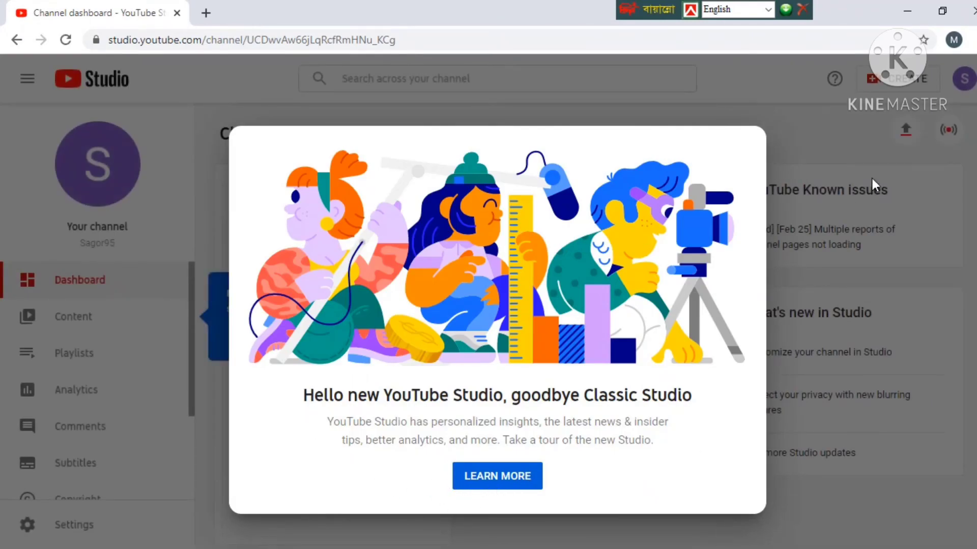
Open the Studio tour from the welcome pop-up, then close the tour video tab.
click(497, 474)
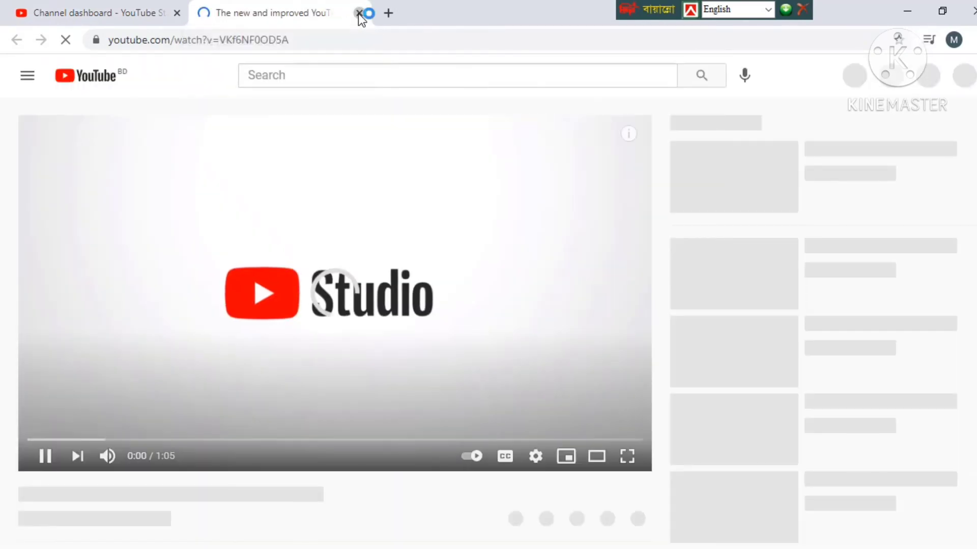
click(358, 13)
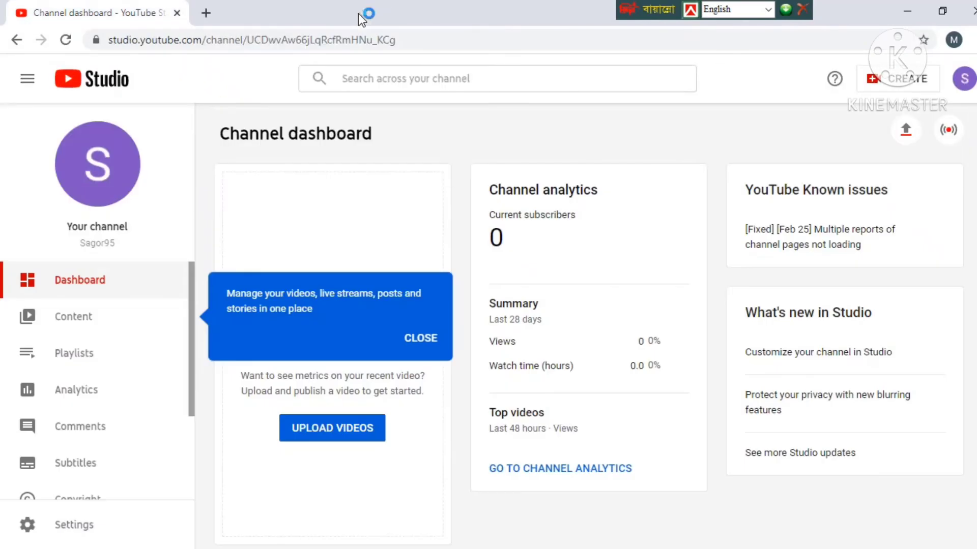
Dismiss the tip bubble and look over the dashboard showing 0 subscribers.
click(420, 338)
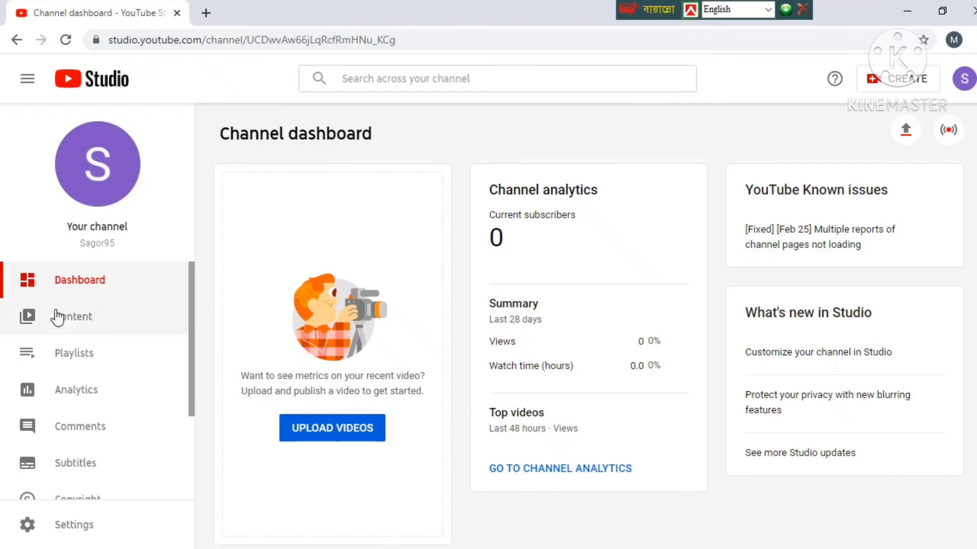
scroll(265, 358, down, 1)
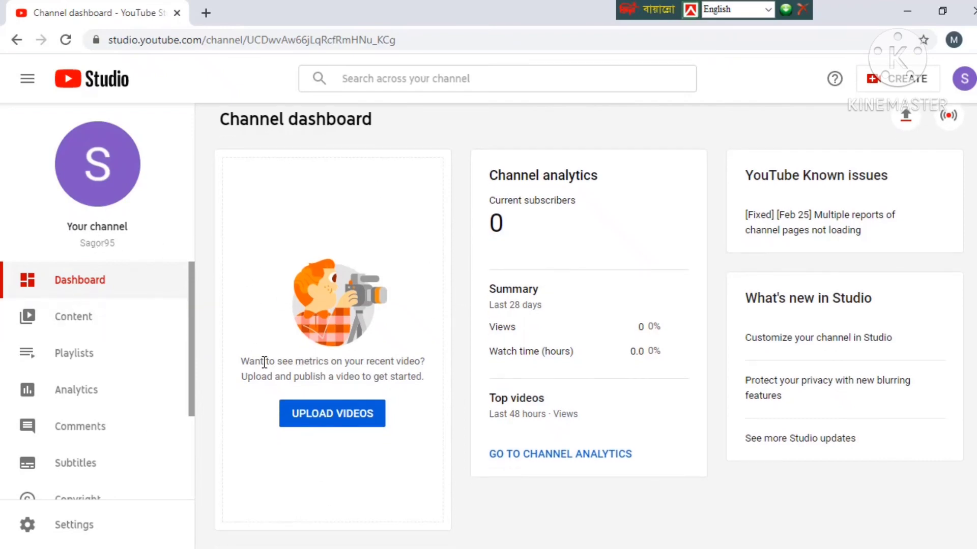
scroll(97, 405, down, 1)
scroll(85, 404, down, 2)
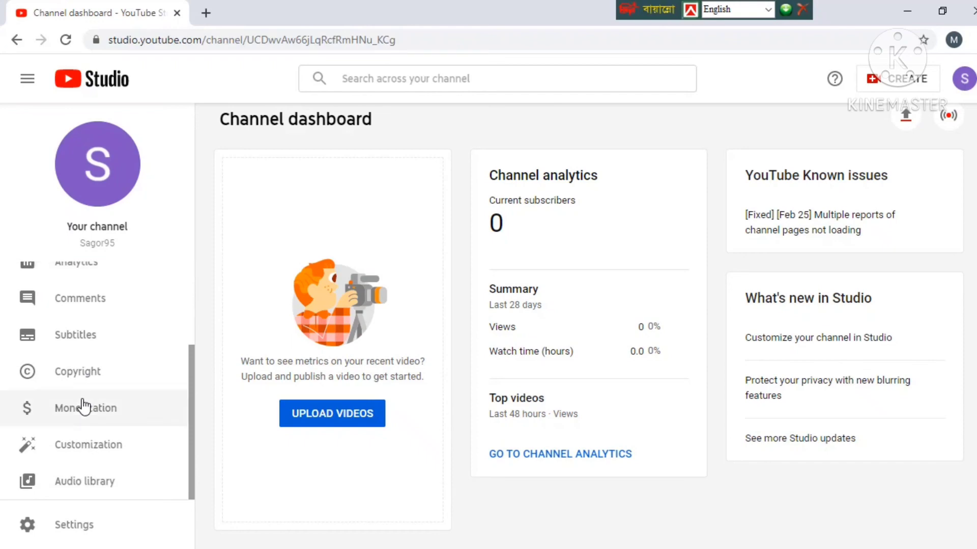
scroll(631, 387, up, 1)
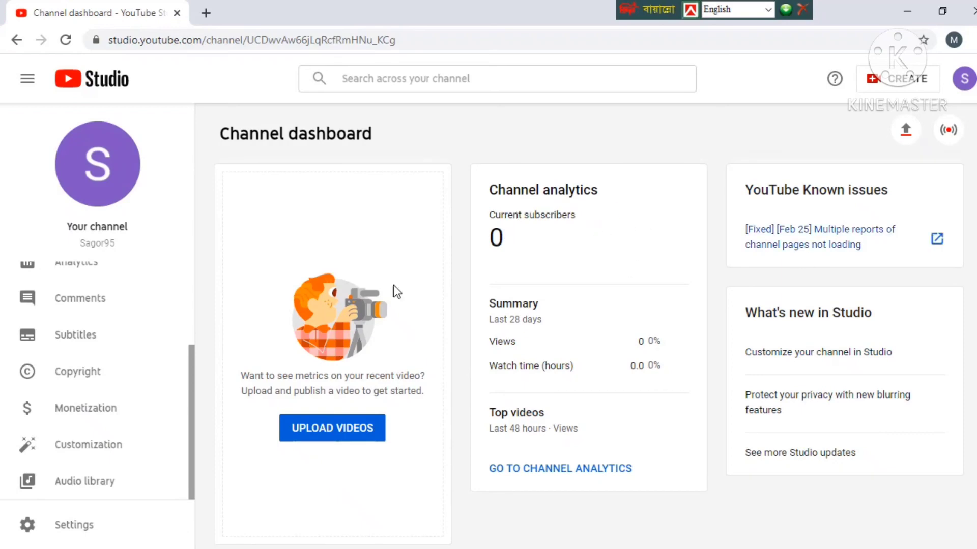
scroll(370, 304, down, 1)
scroll(305, 437, up, 1)
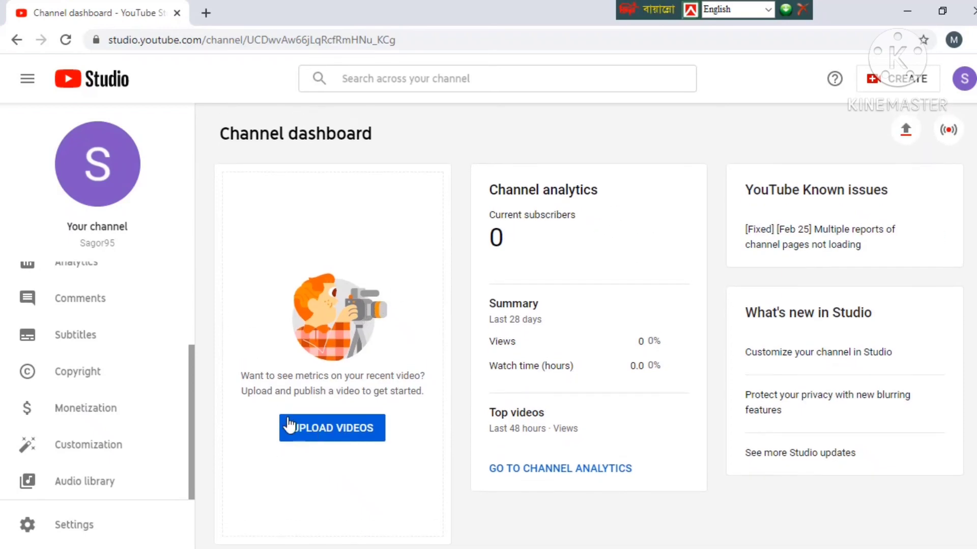
scroll(78, 342, up, 3)
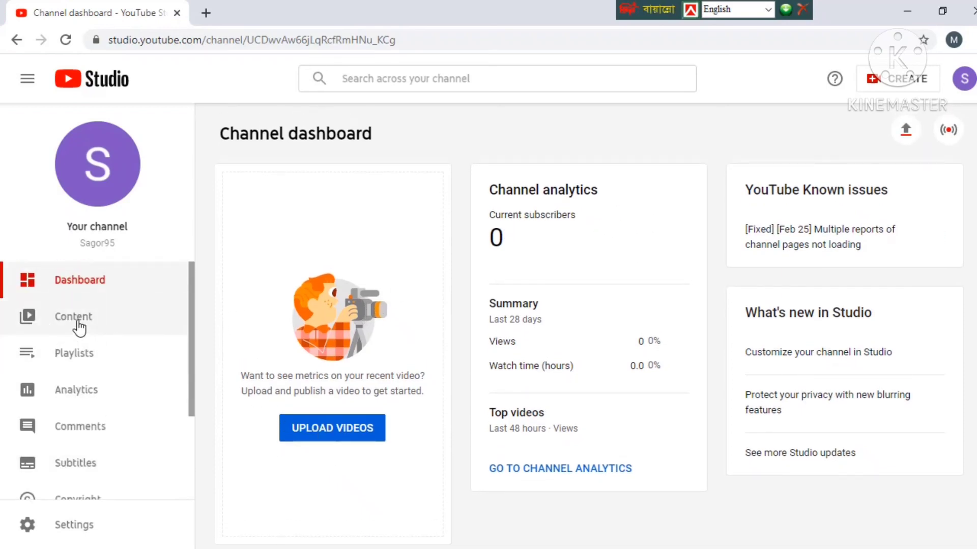
Open Content in the sidebar and browse the empty Uploads list.
click(77, 321)
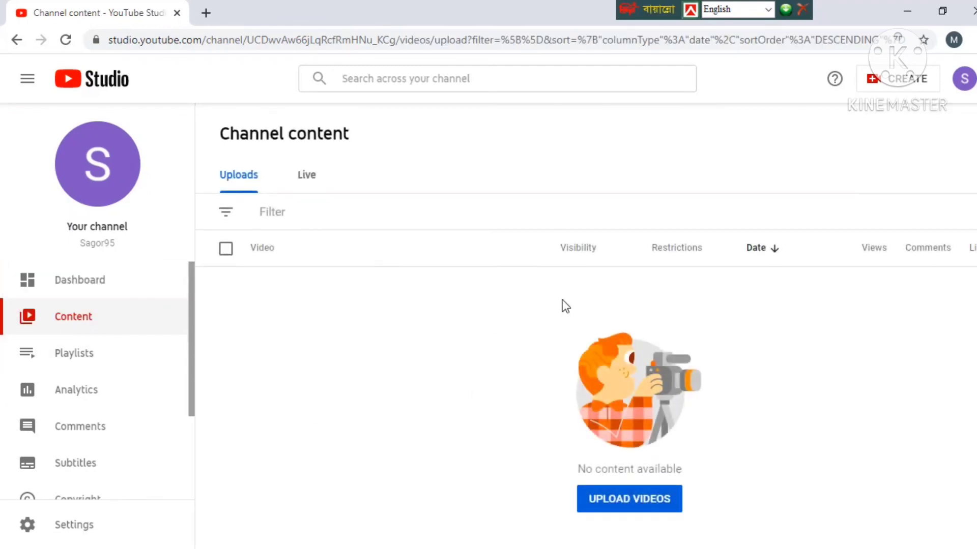
scroll(137, 440, down, 2)
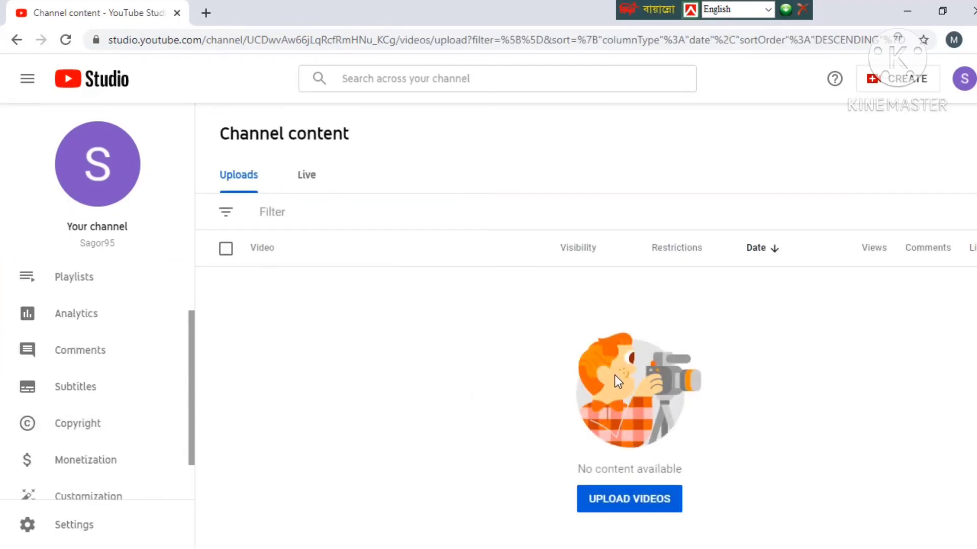
scroll(137, 340, up, 2)
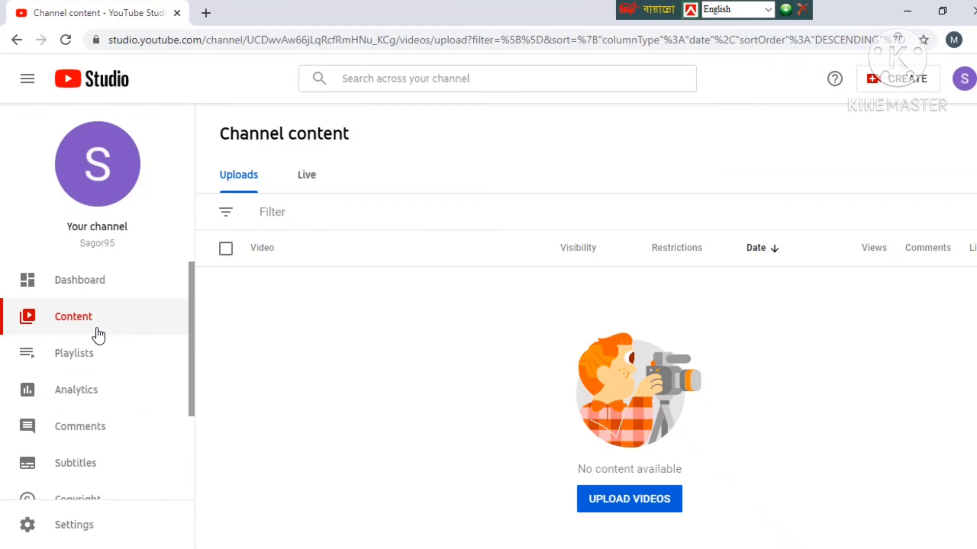
scroll(77, 364, down, 3)
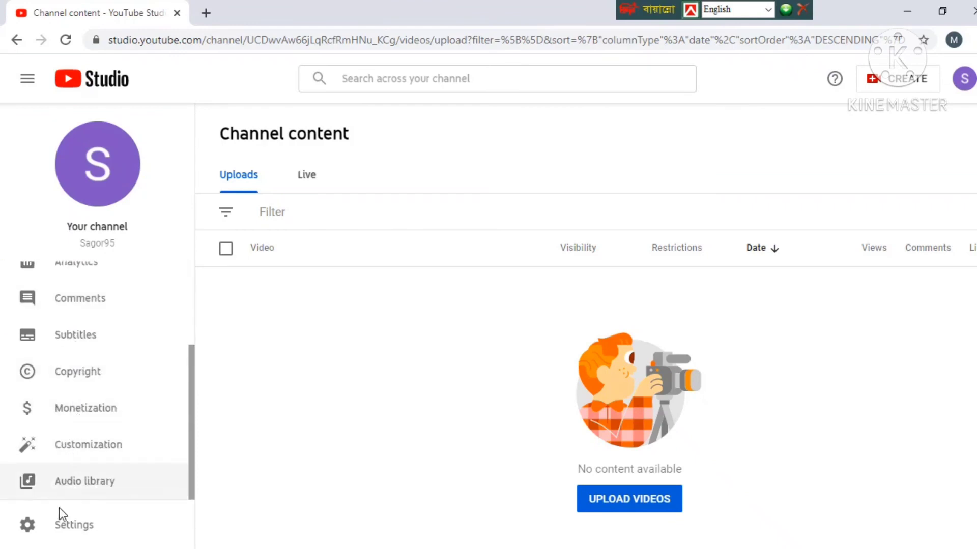
scroll(95, 399, up, 3)
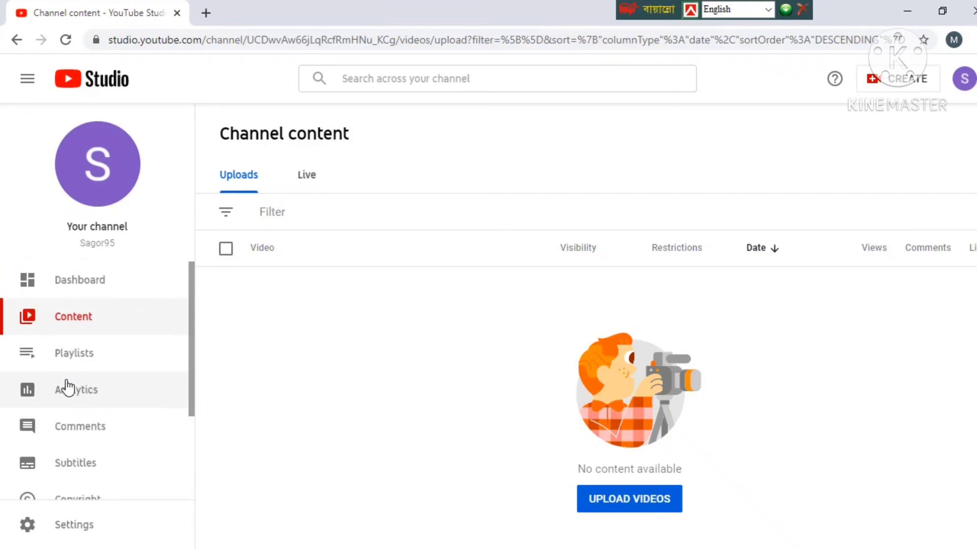